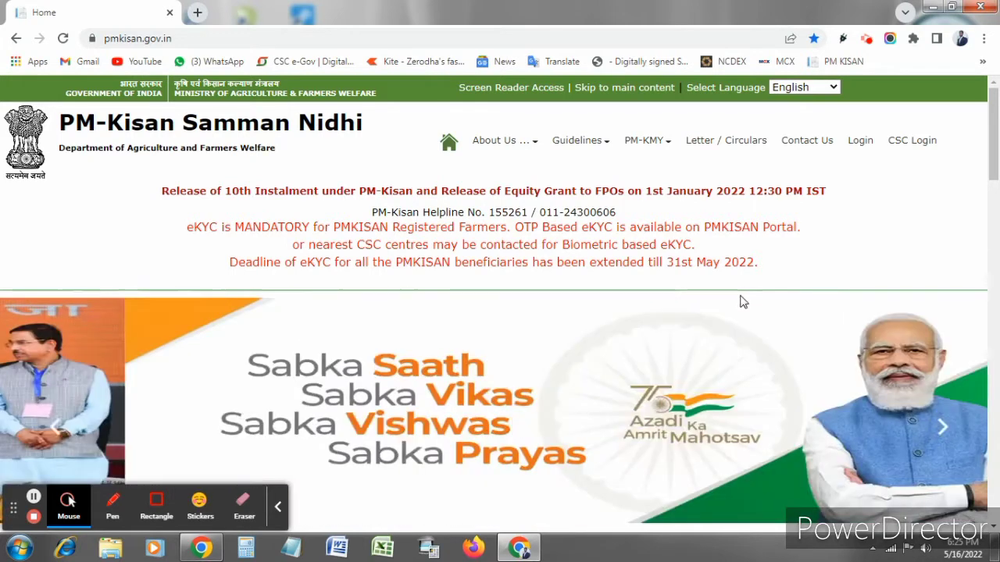
Step: Sign in through CSC Login and open Farmer Registration's Aadhaar authentication form
click(912, 140)
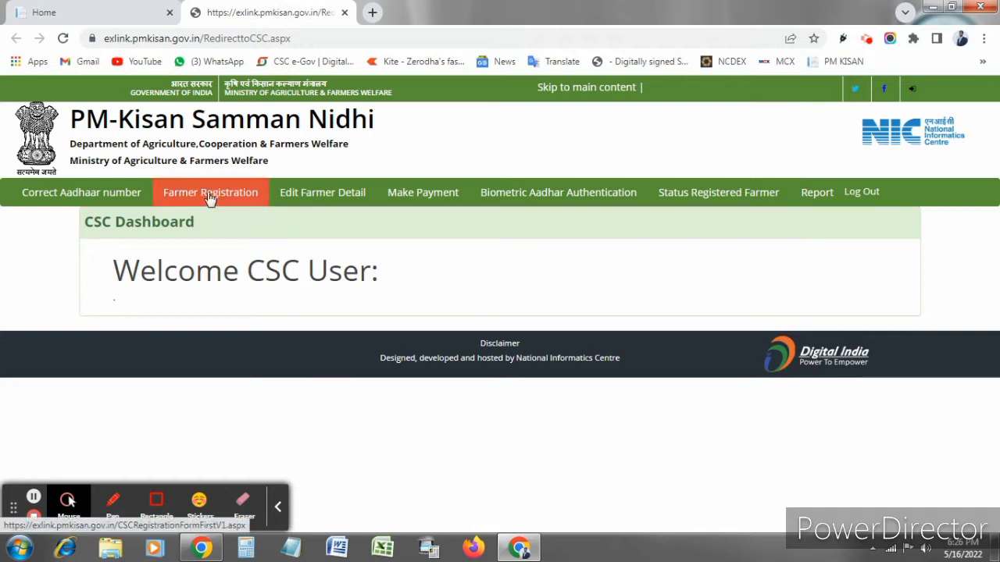
click(210, 196)
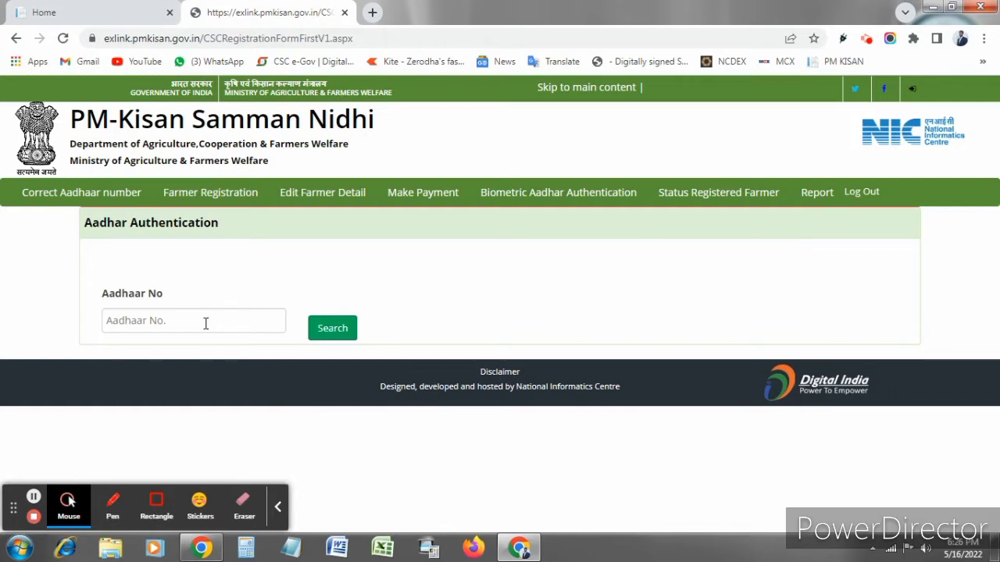
Step: Enter the farmer's Aadhaar number and search for it
click(205, 324)
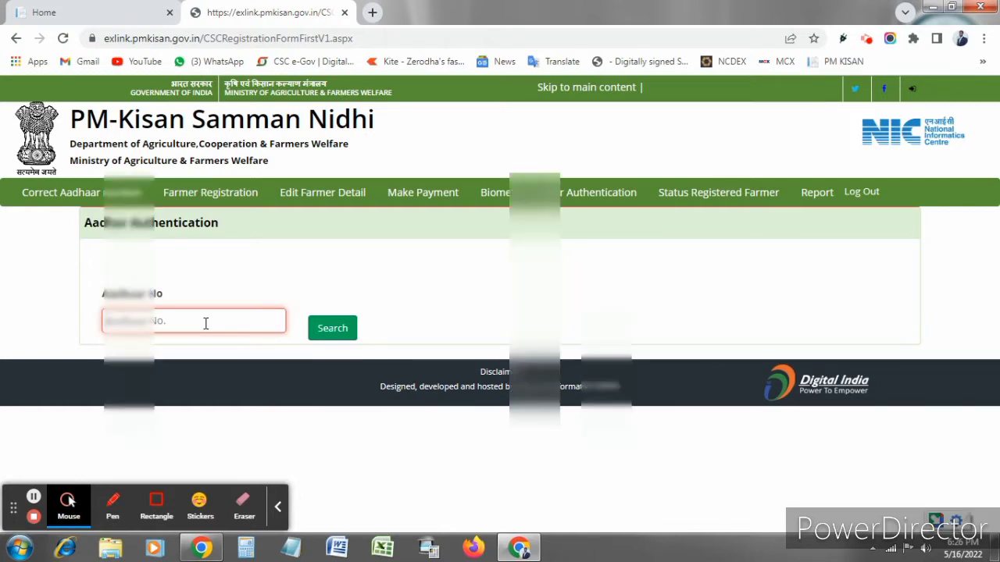
text(2)
click(317, 338)
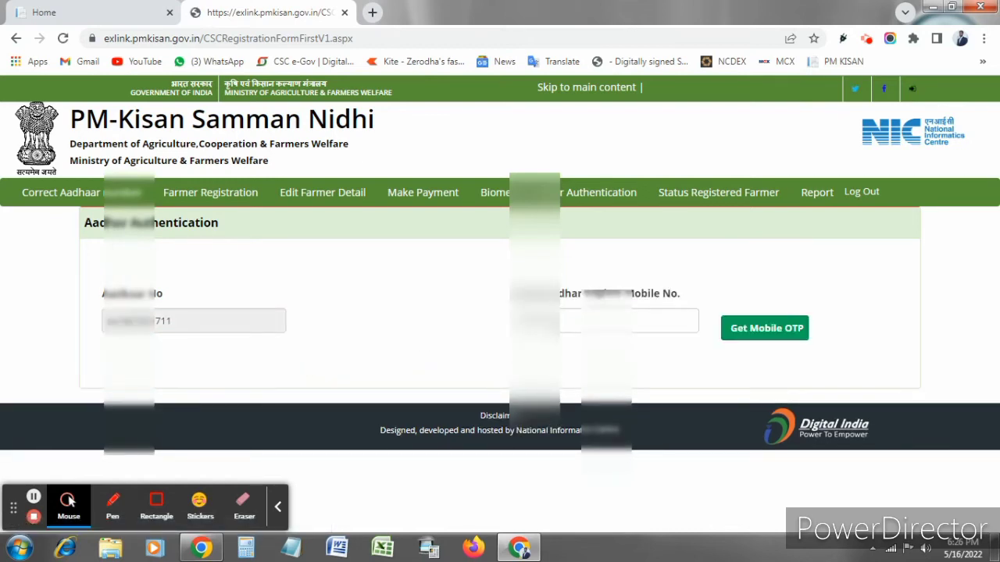
Step: Autofill the Aadhaar-registered mobile number and request a mobile OTP
click(625, 322)
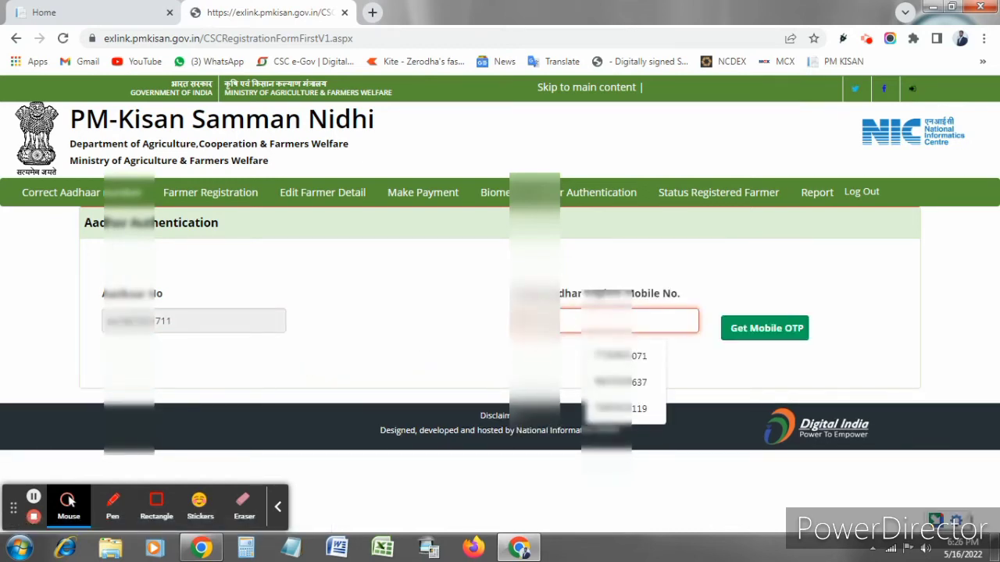
click(639, 359)
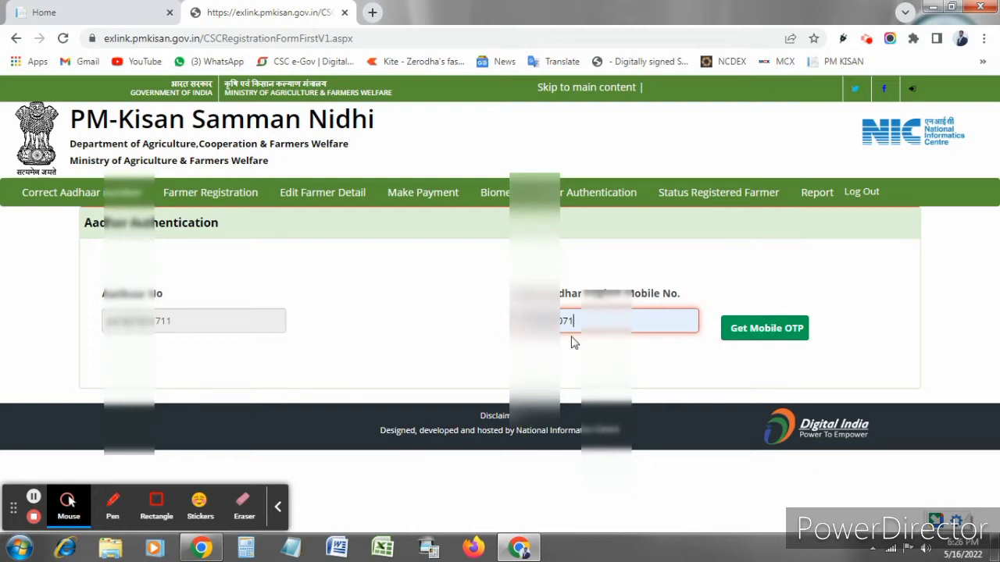
click(773, 329)
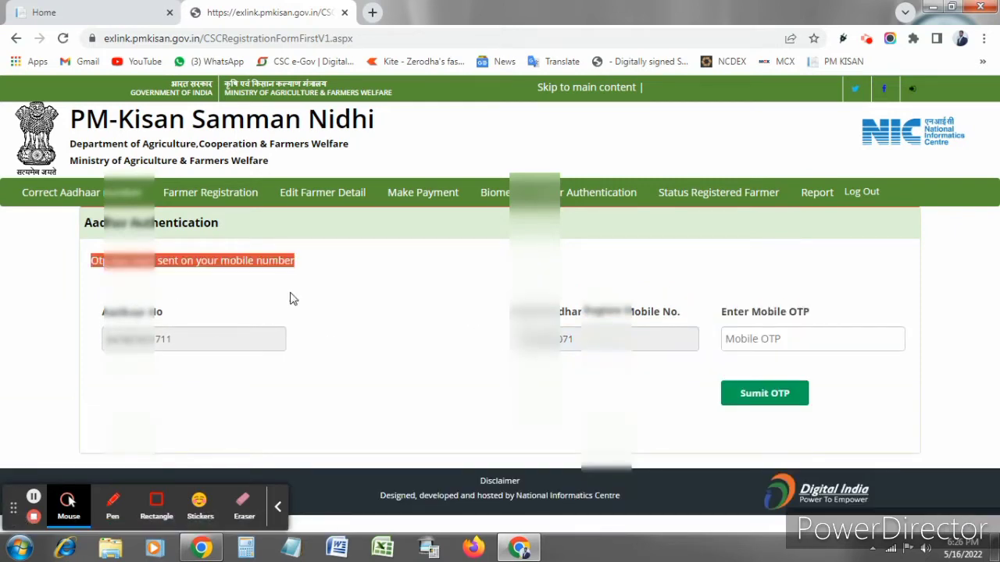
Step: Enter the received mobile OTP and submit it for verification
click(753, 338)
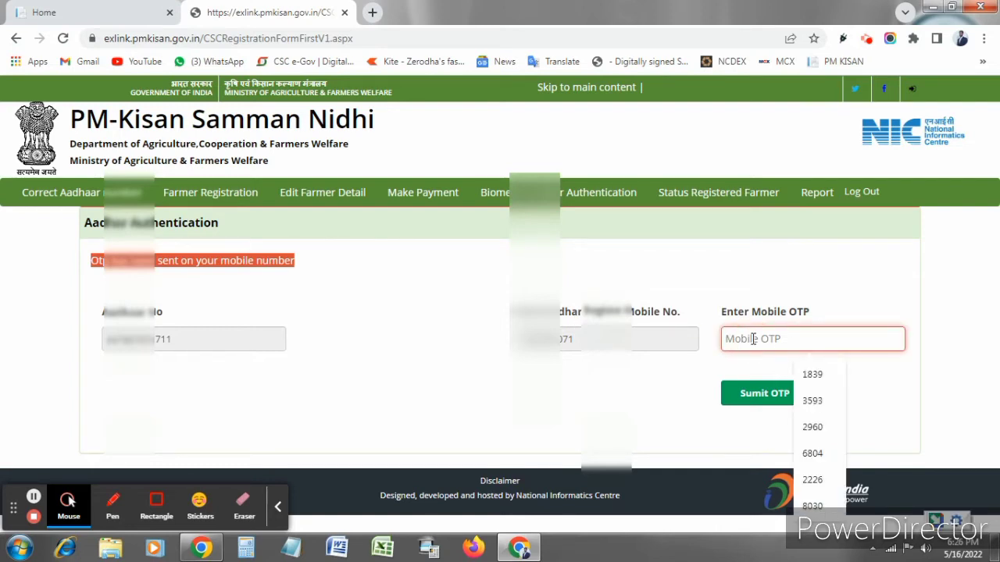
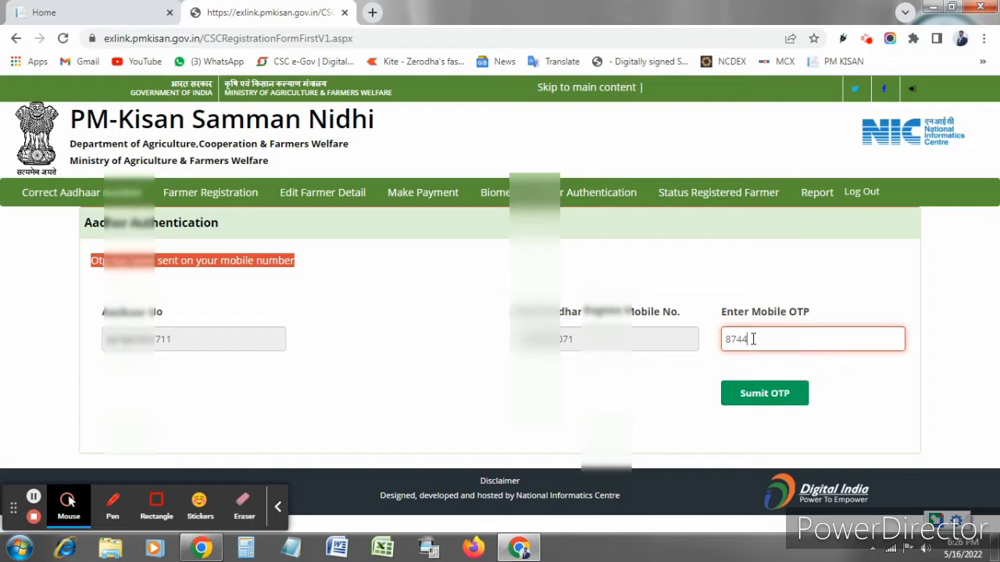
click(770, 400)
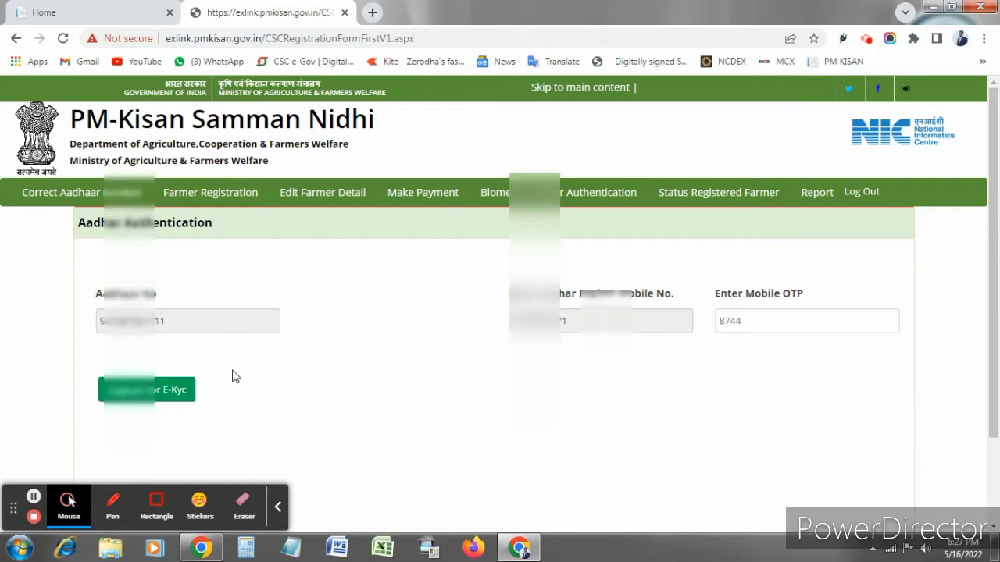
Step: Capture the farmer's fingerprint on the MFS100 scanner and submit, resubmitting after the first verification failure
click(160, 394)
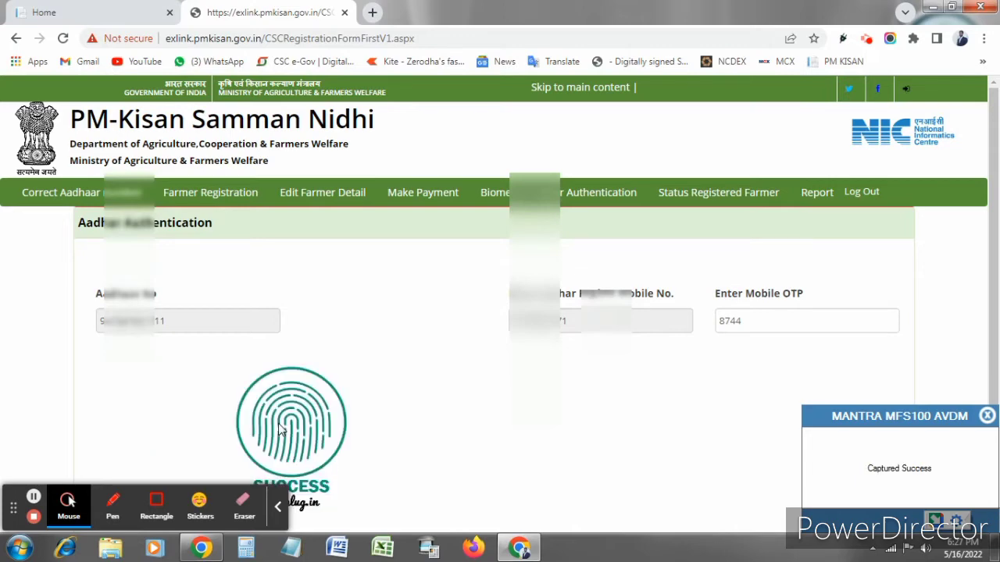
scroll(282, 428, down, 2)
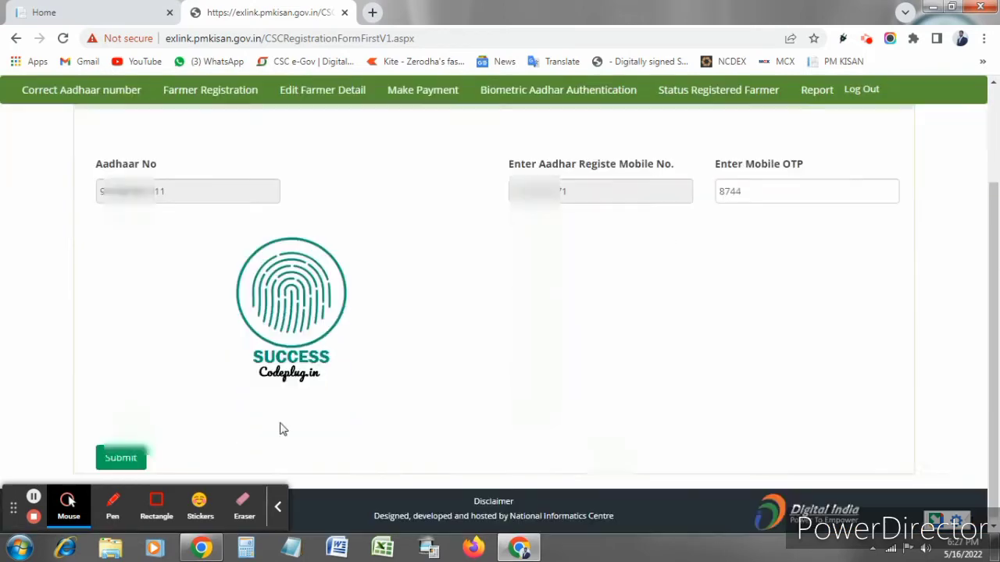
click(133, 458)
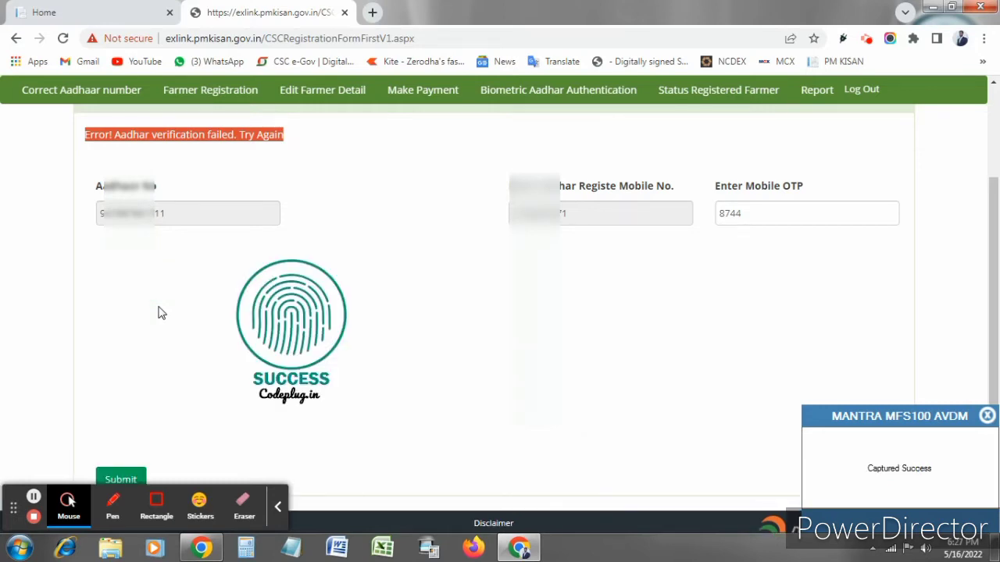
click(133, 477)
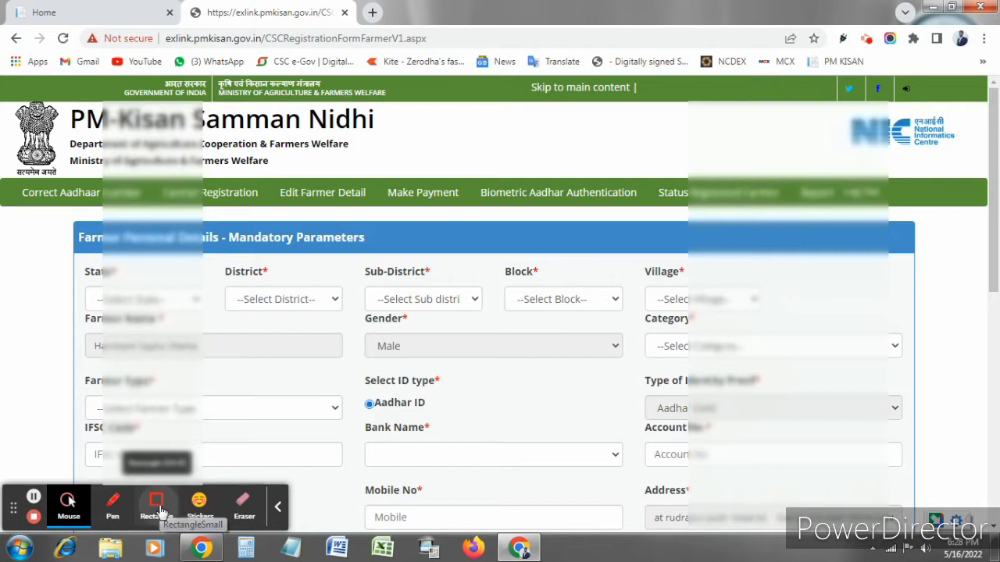
click(160, 511)
drag(78, 275, 215, 315)
drag(219, 277, 348, 318)
mouse_move(350, 275)
mouse_down()
mouse_move(367, 315)
mouse_move(427, 318)
mouse_up()
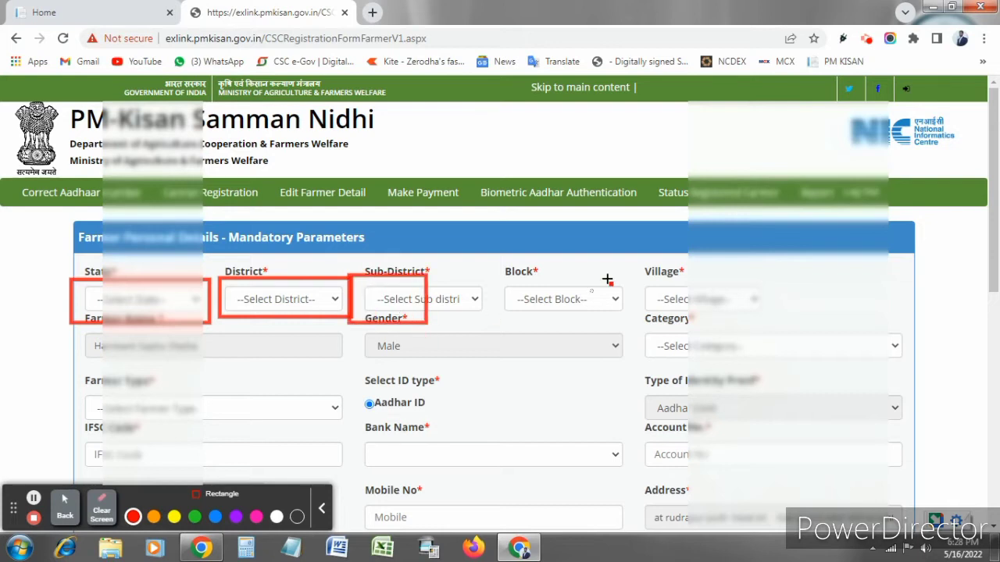
mouse_move(488, 275)
mouse_down()
mouse_move(662, 310)
mouse_move(801, 318)
mouse_up()
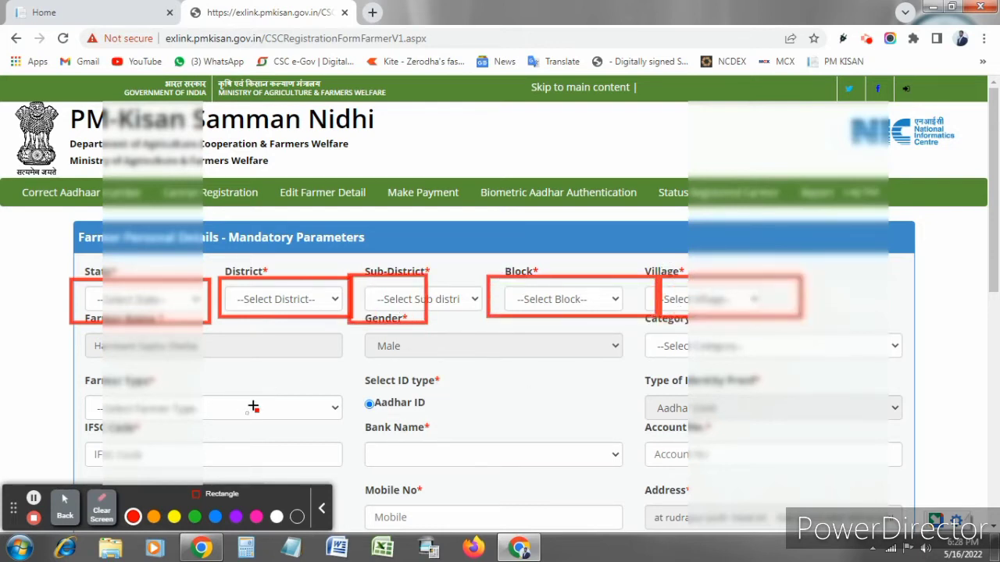
click(101, 512)
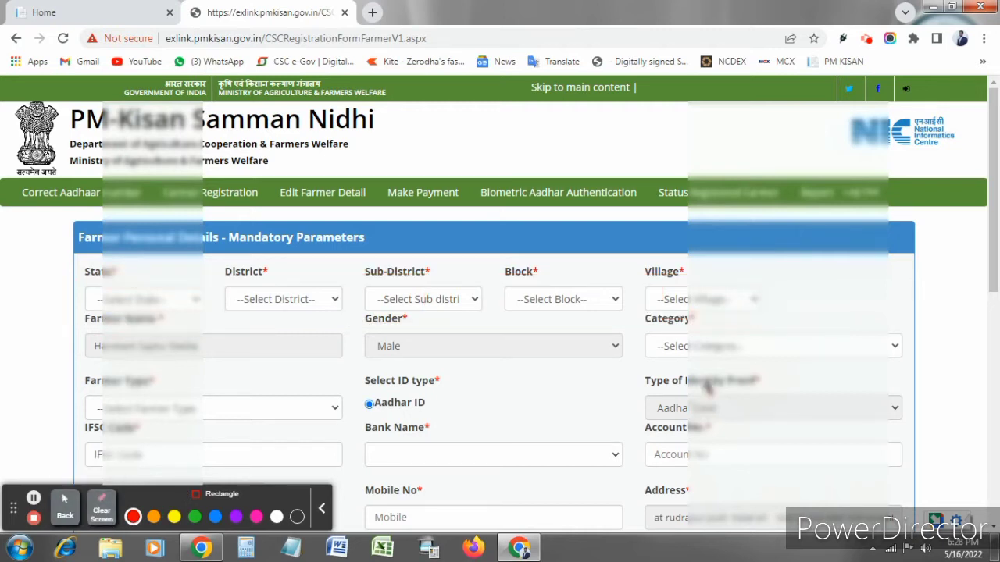
click(64, 507)
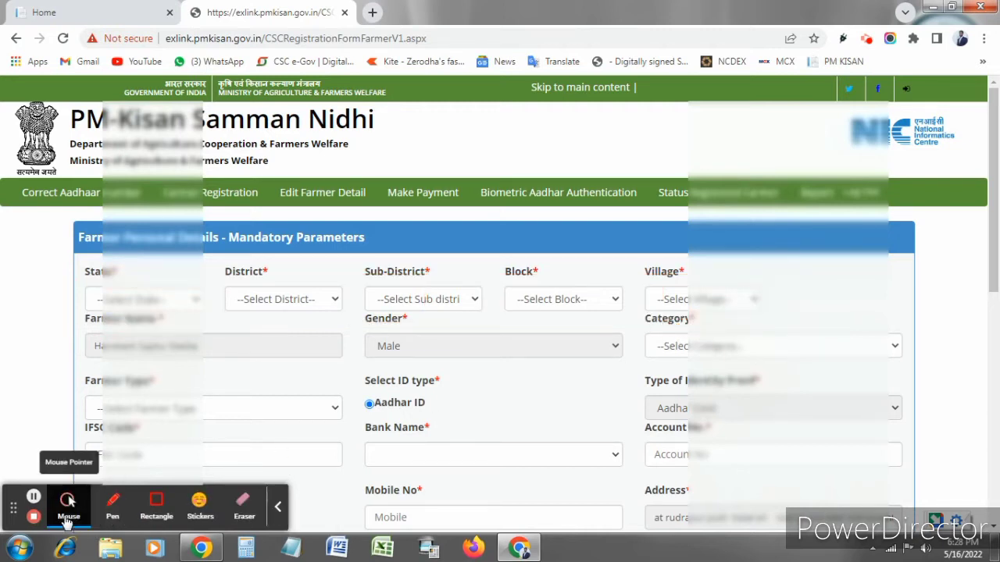
click(734, 338)
click(522, 394)
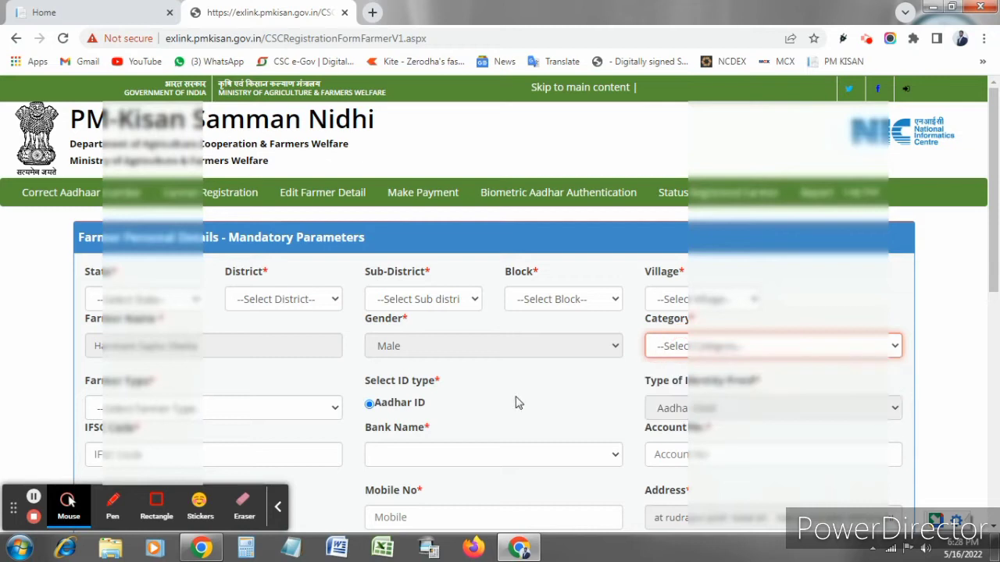
click(164, 410)
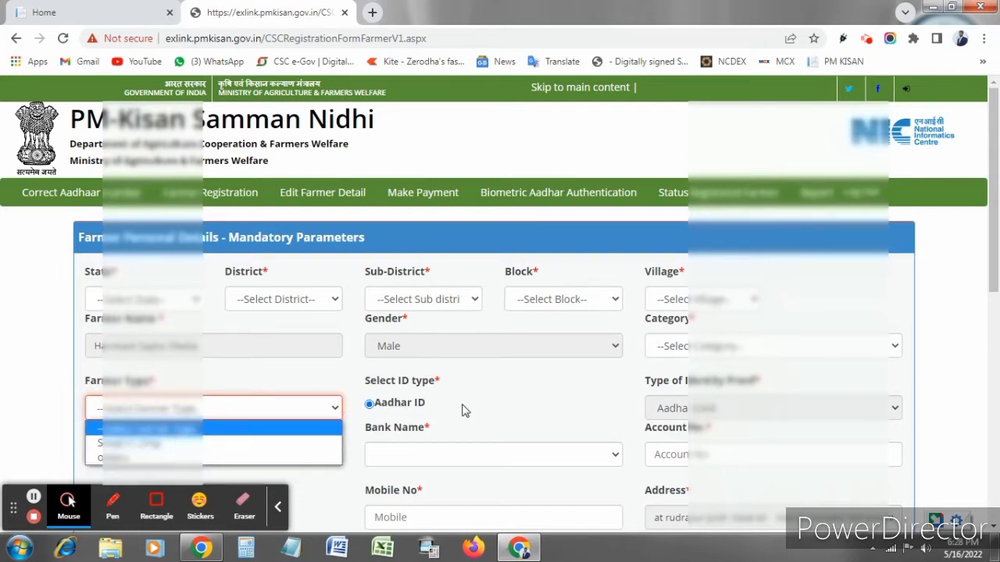
click(567, 417)
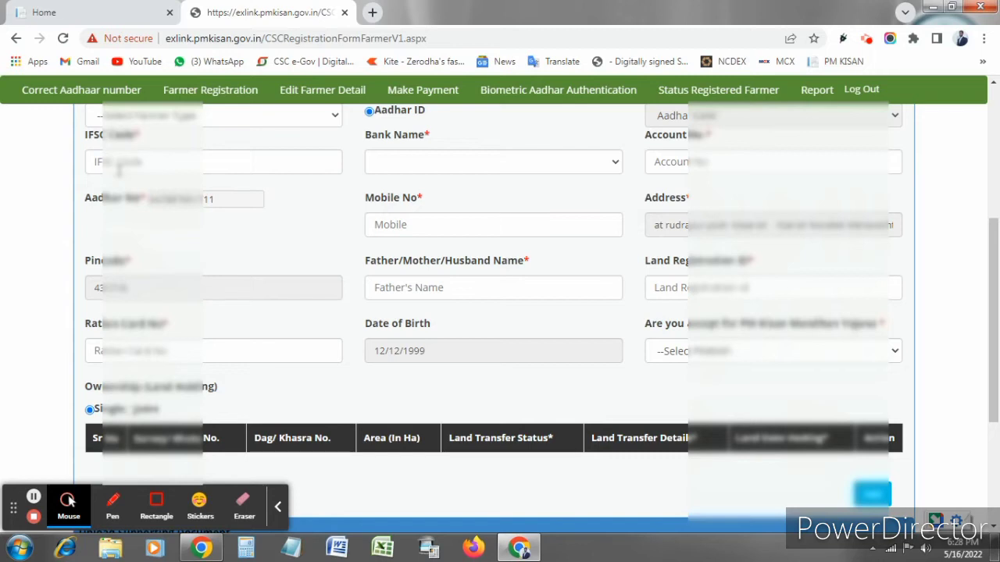
click(117, 168)
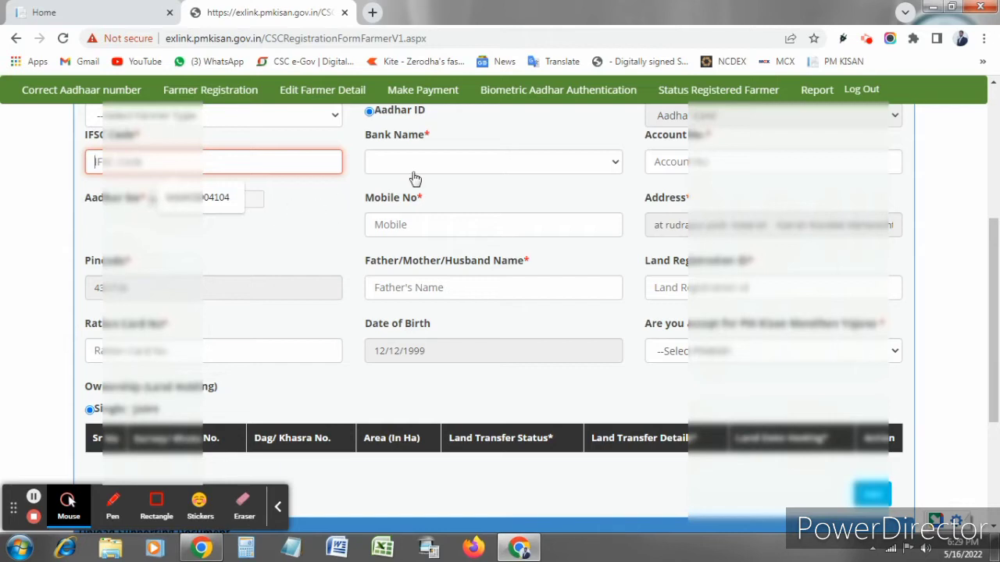
click(662, 161)
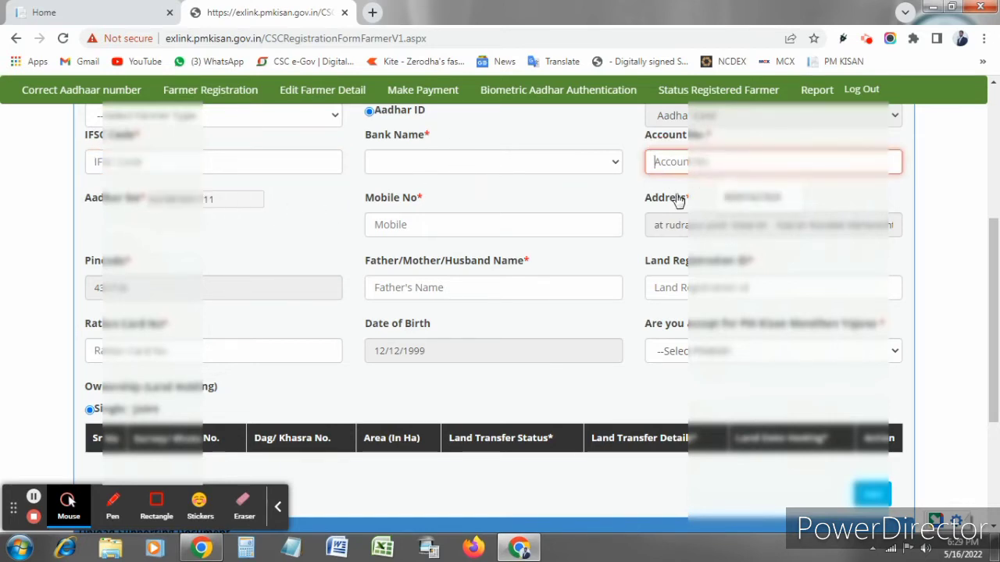
click(629, 211)
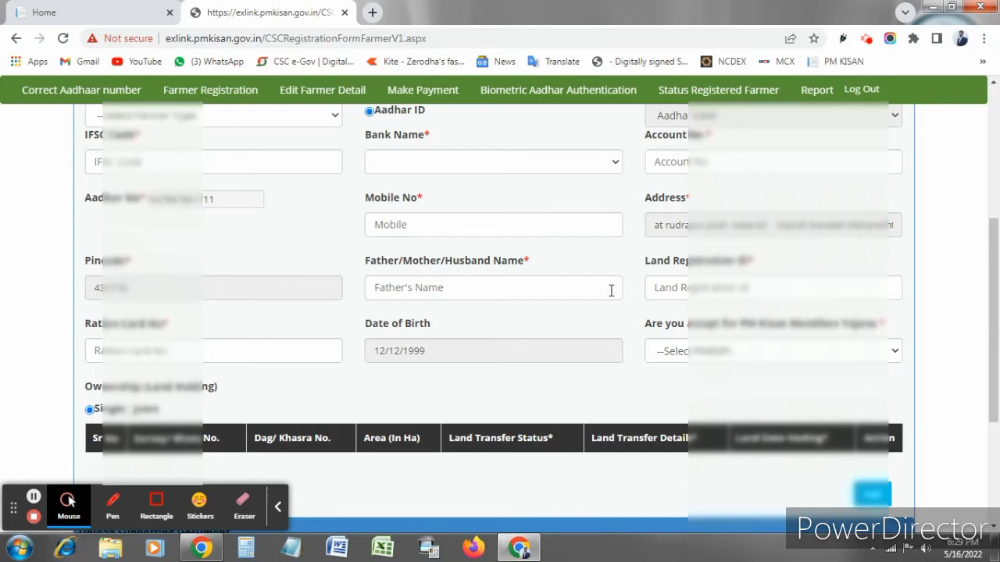
click(451, 294)
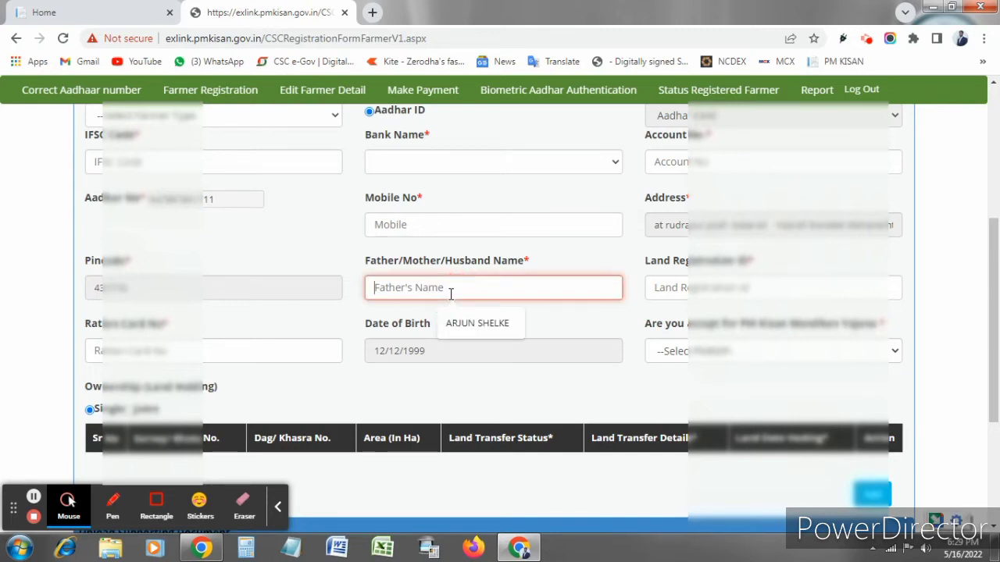
click(406, 309)
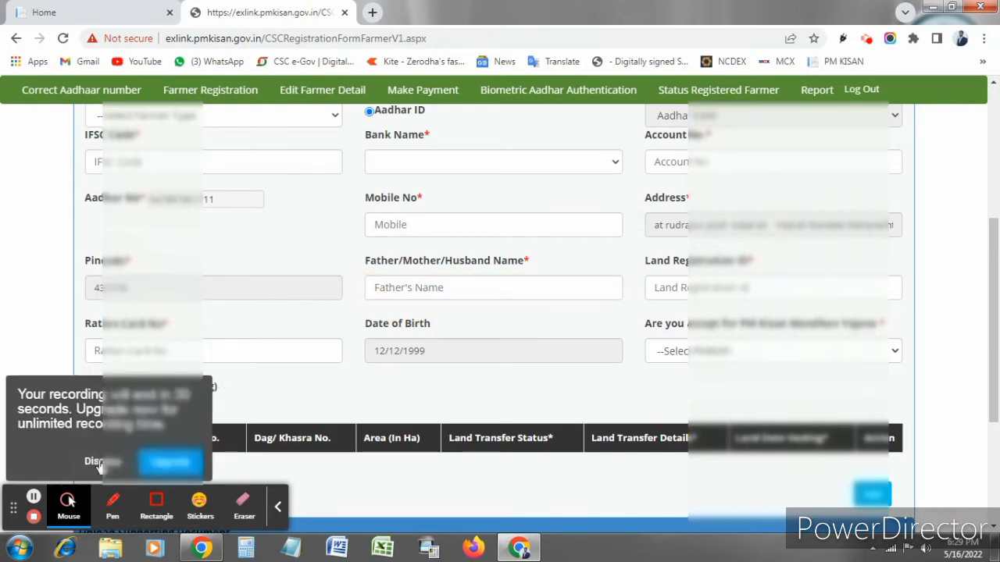
click(100, 462)
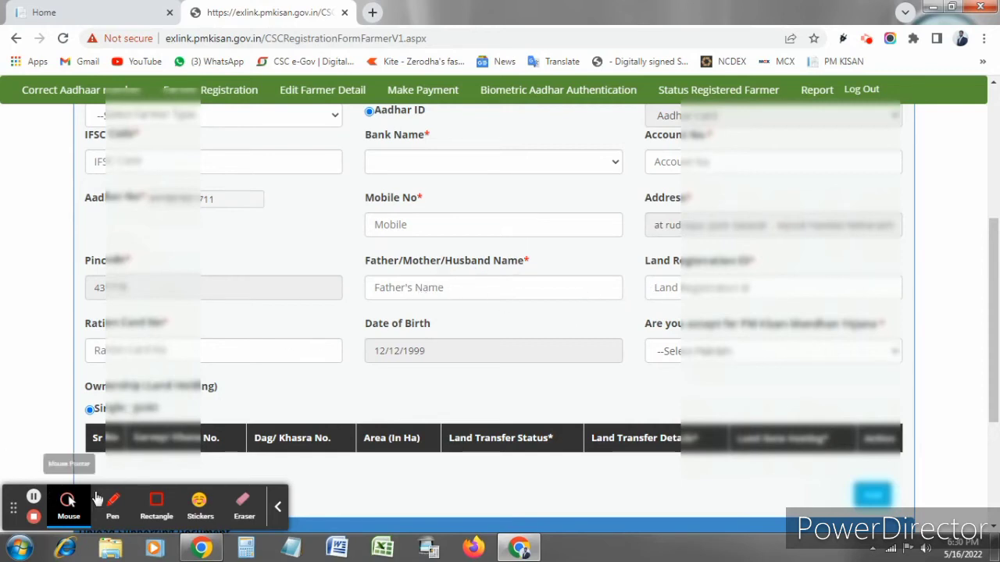
click(156, 504)
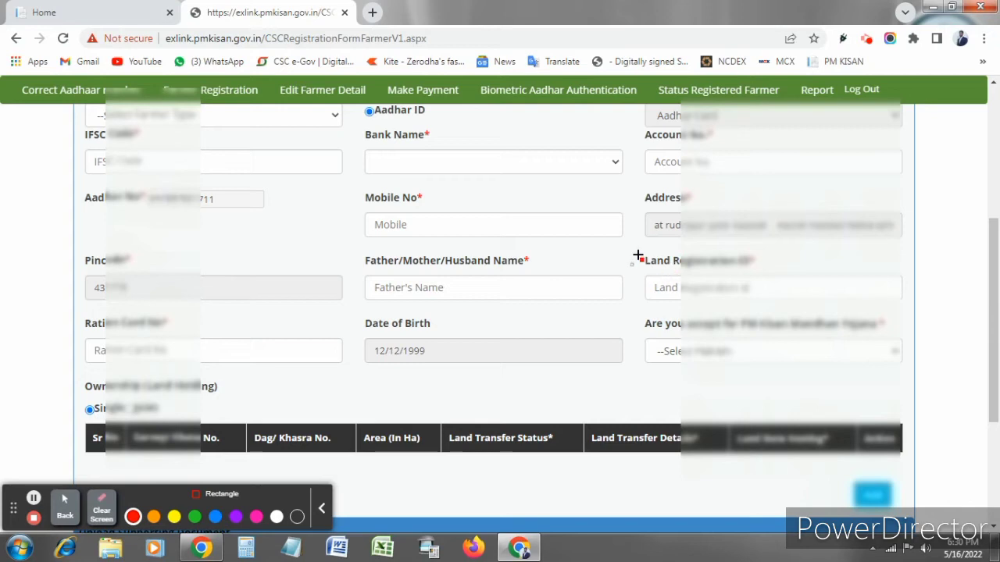
mouse_move(631, 255)
mouse_down()
mouse_move(649, 299)
mouse_move(891, 305)
mouse_up()
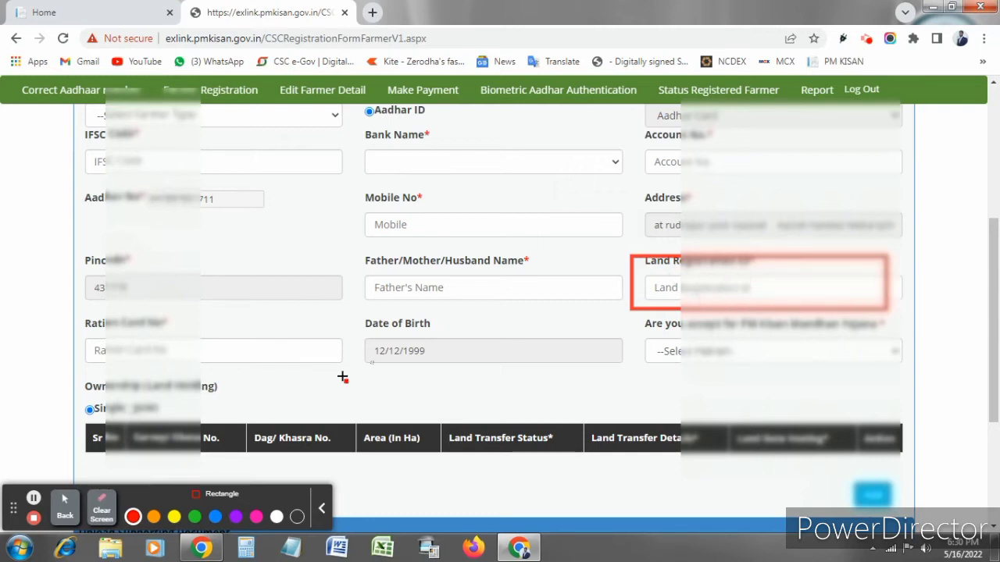
click(101, 511)
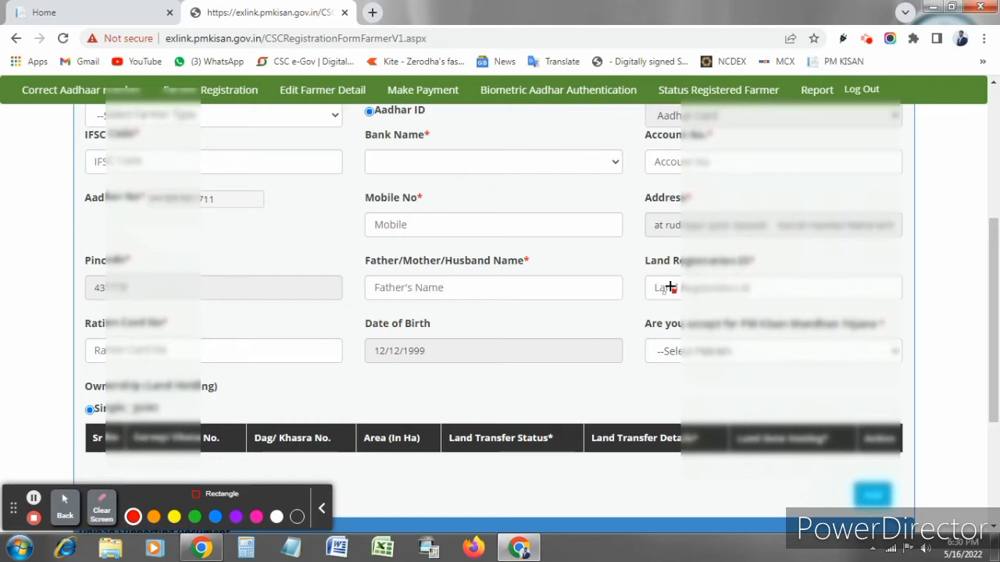
click(65, 506)
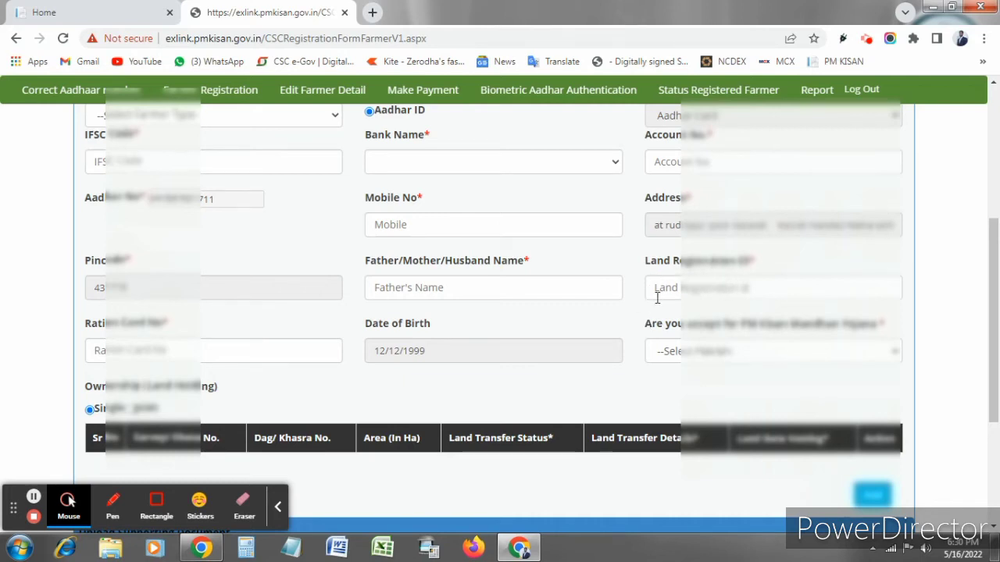
click(709, 289)
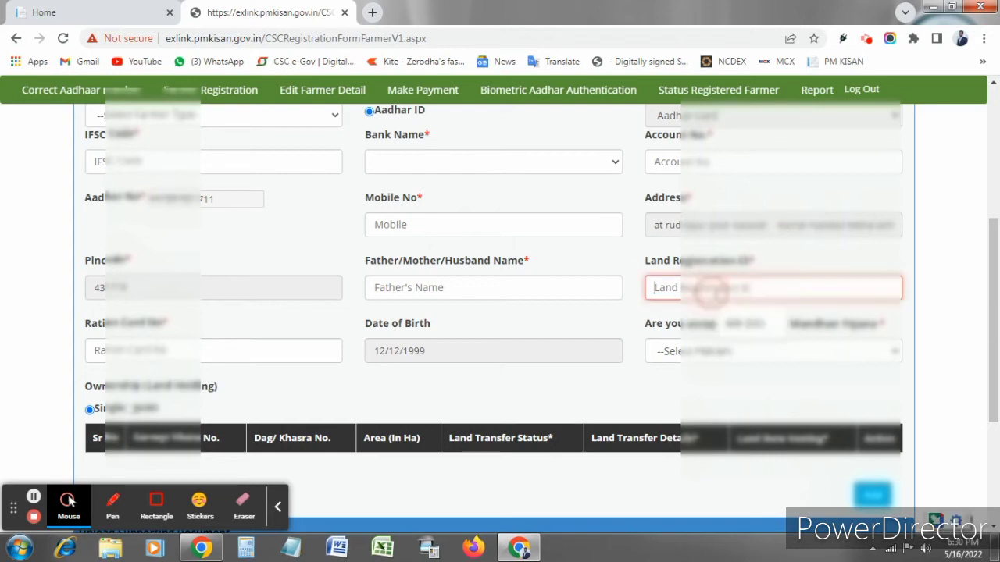
click(684, 311)
click(698, 287)
click(684, 311)
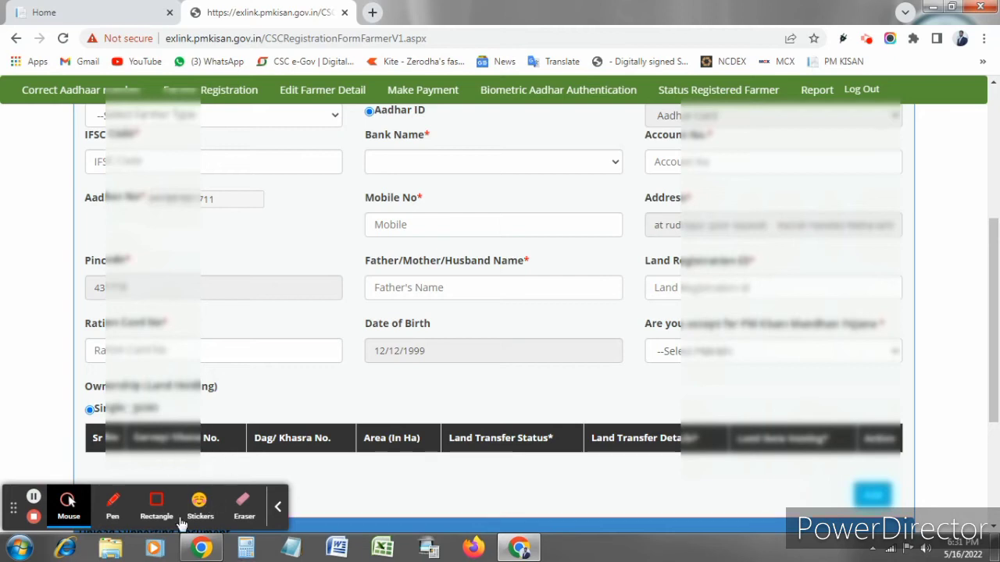
Step: Set 'Are you accept for PM Kisan Mandhan Yojana' beside Date of Birth to No
click(156, 504)
drag(82, 322, 304, 374)
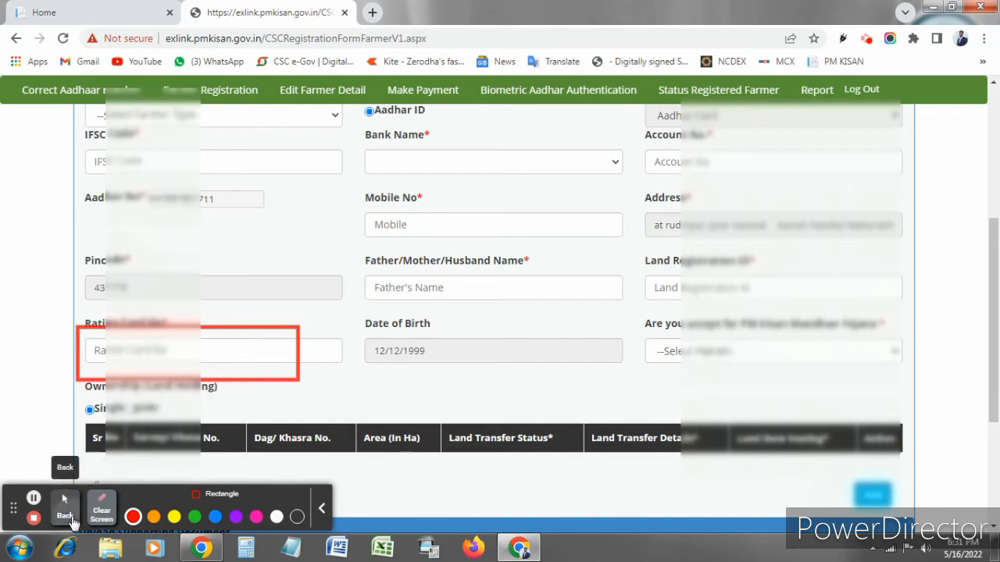
click(71, 518)
click(674, 353)
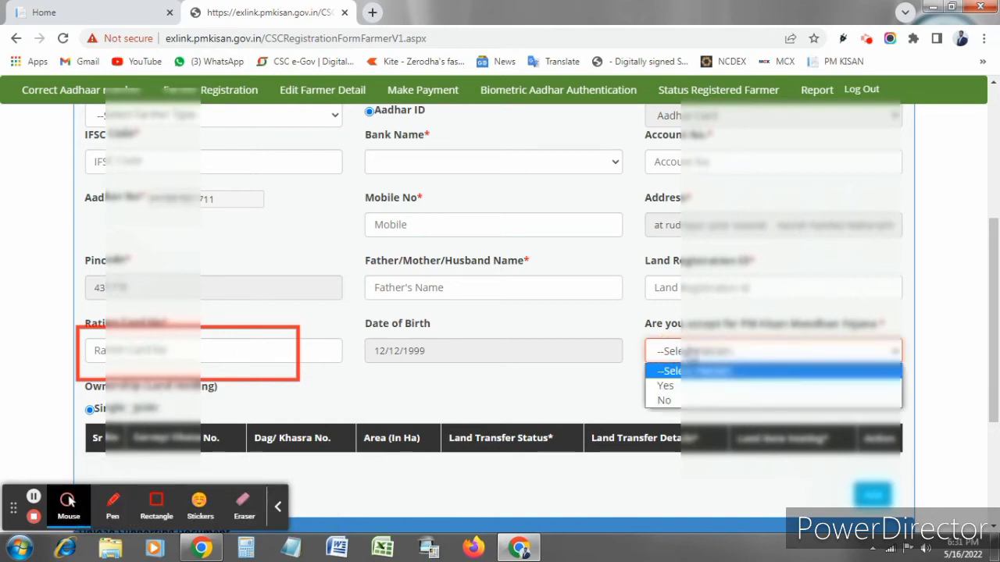
click(592, 383)
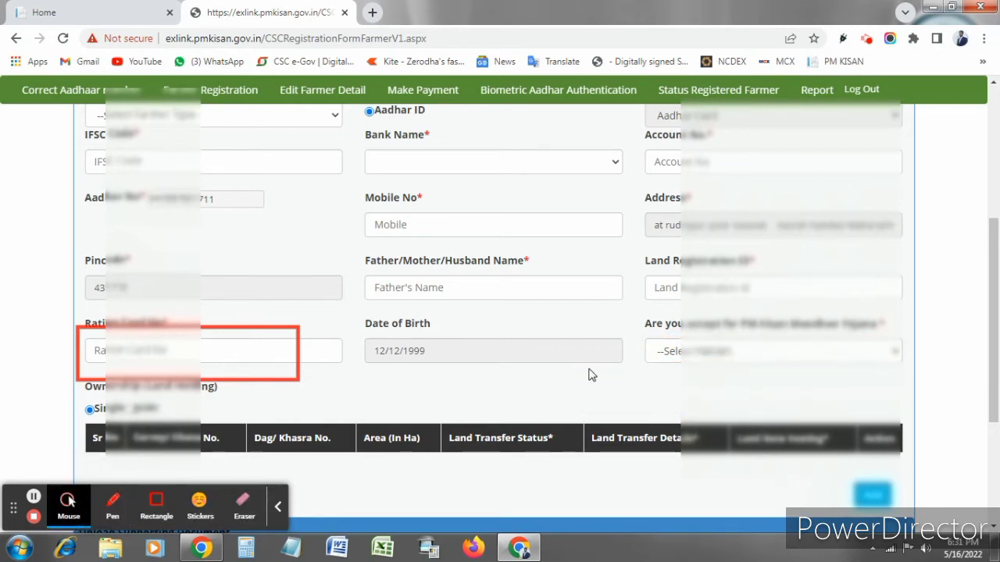
click(735, 353)
click(672, 398)
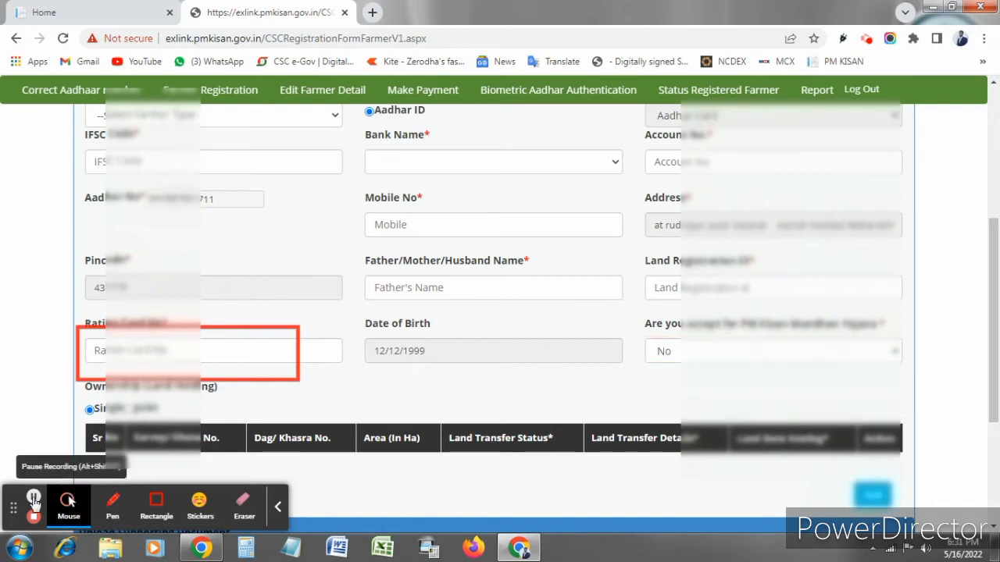
scroll(33, 497, down, 3)
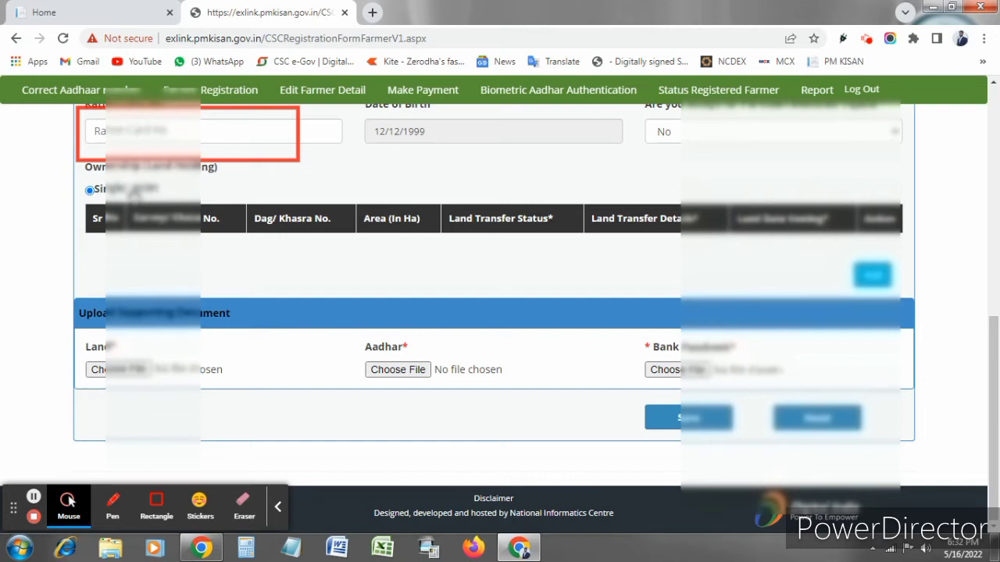
Step: Select the Single radio button under Ownership (Land Holding)
click(132, 194)
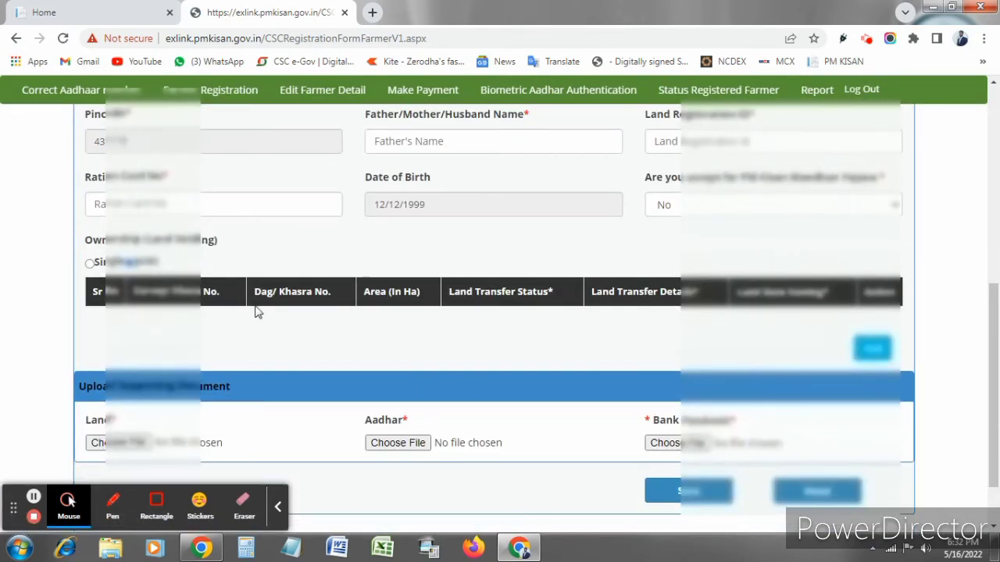
click(91, 266)
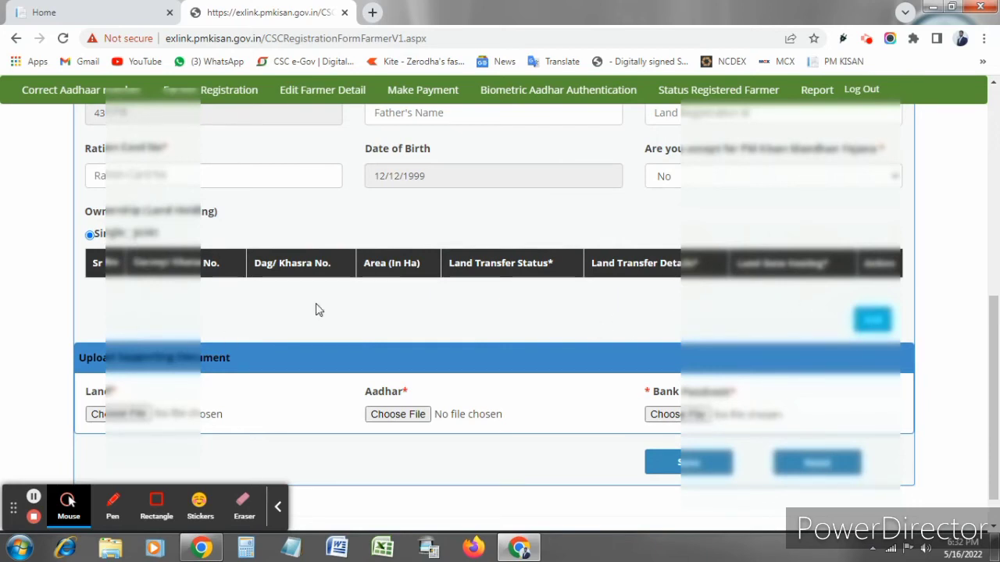
Step: Add a land-detail row and step through Survey/Khata, Dag/Khasra, Area and Land Transfer fields, leaving them empty
click(873, 322)
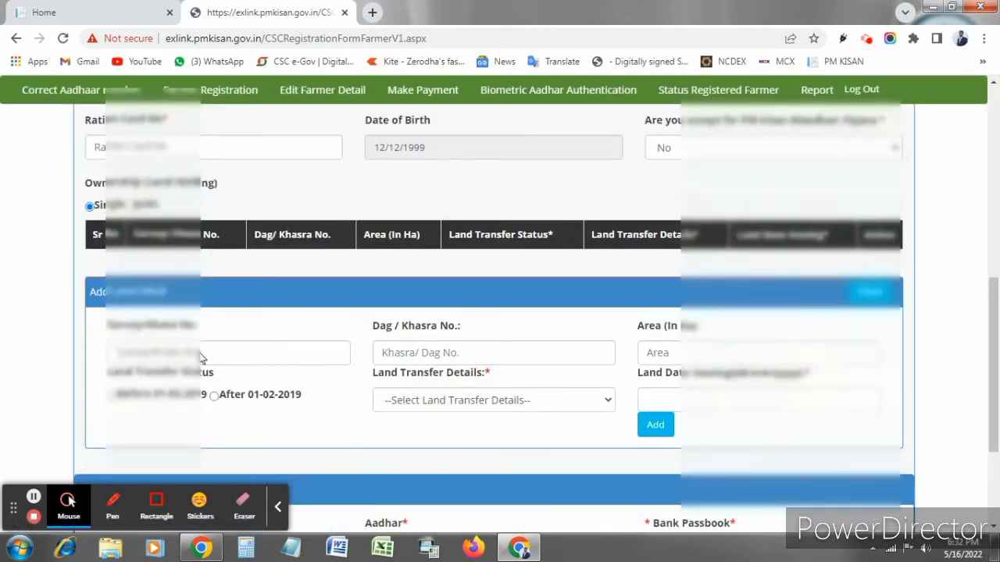
click(141, 350)
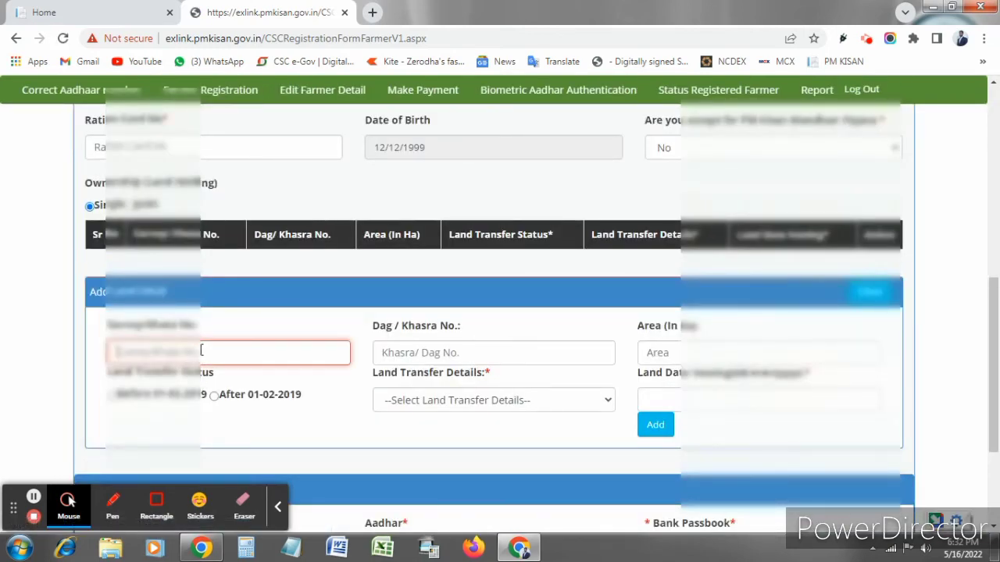
click(422, 355)
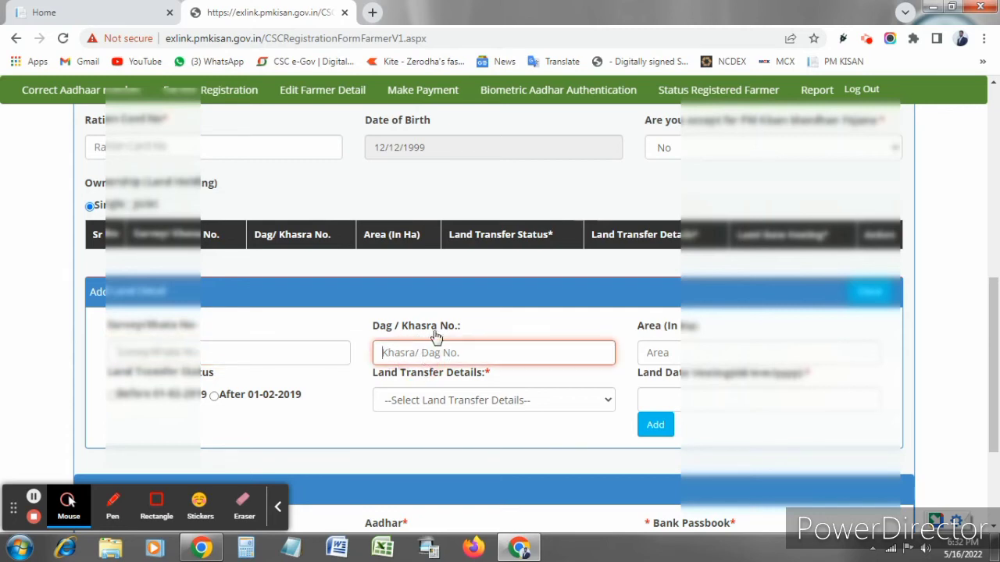
click(647, 352)
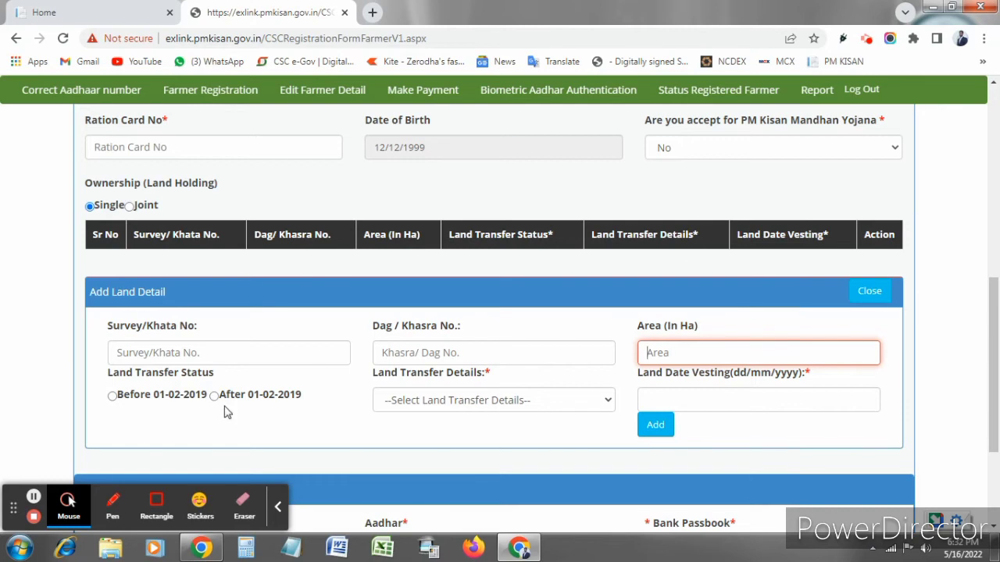
click(439, 408)
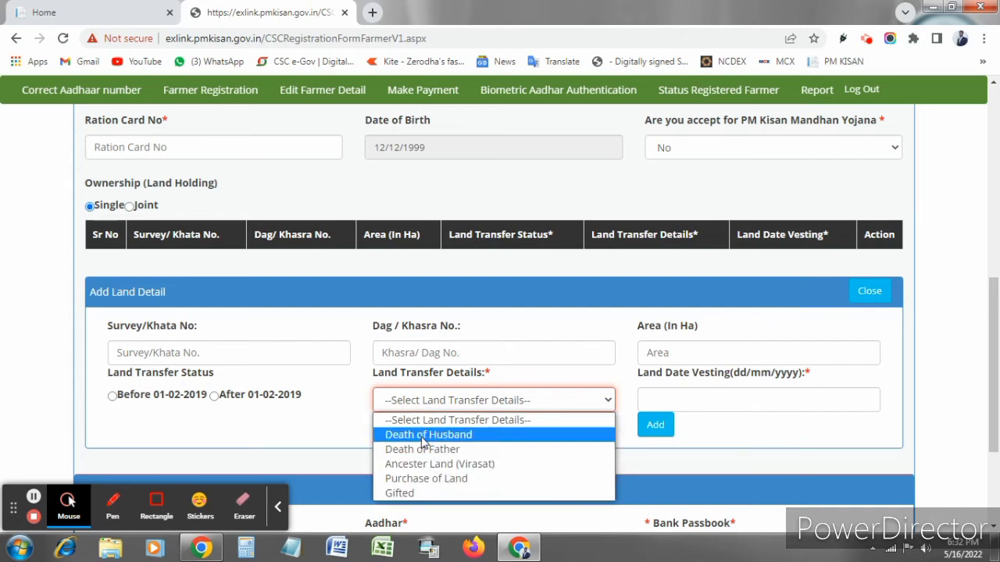
click(349, 446)
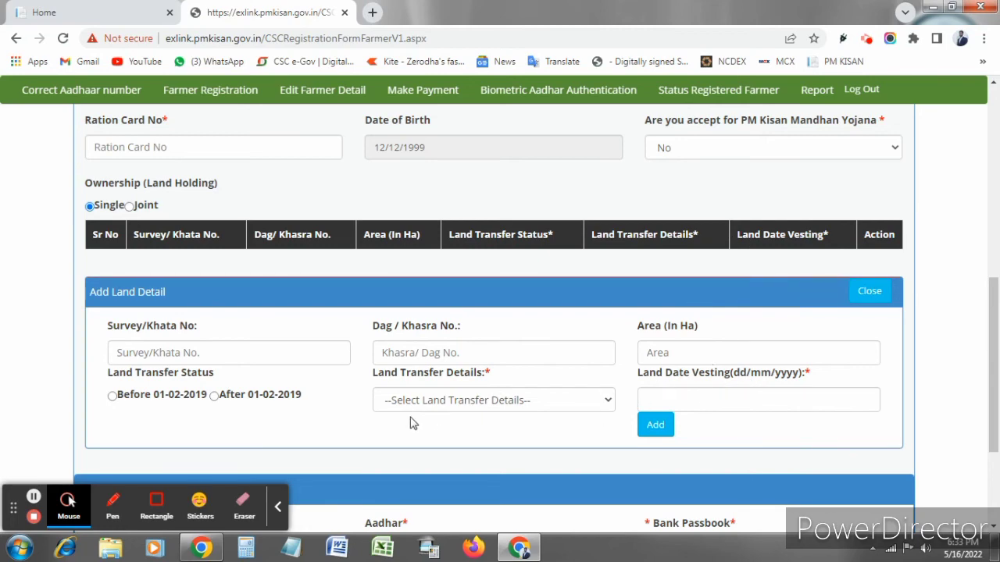
Step: Scroll down to the Land, Aadhar and Bank Passbook Choose File buttons with Save/Reset
scroll(407, 426, down, 2)
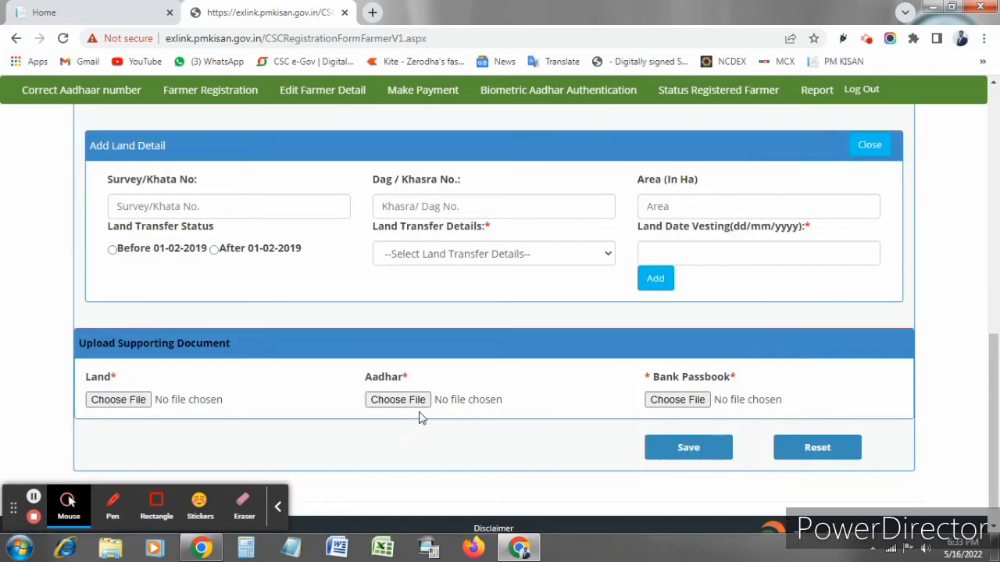
scroll(587, 327, down, 1)
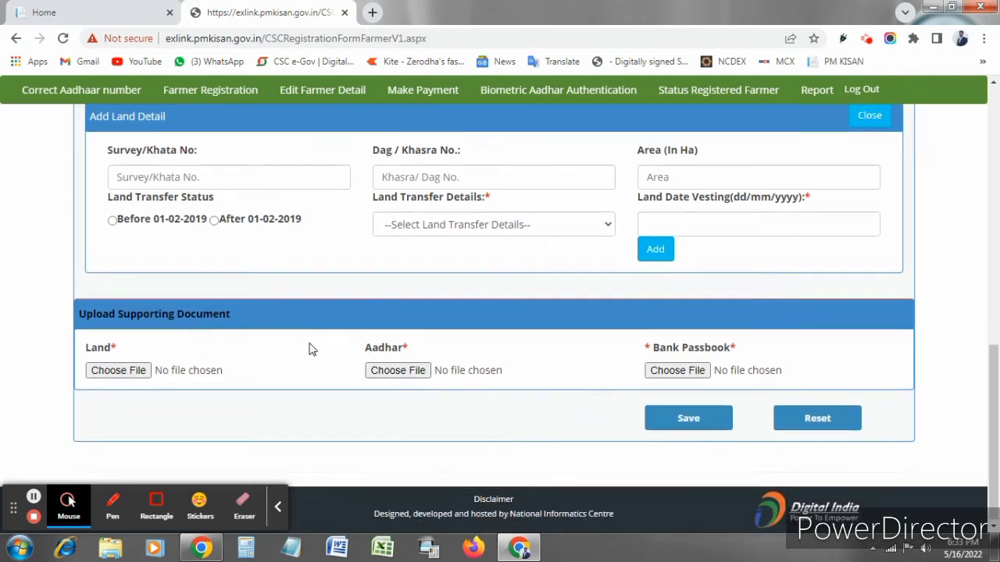